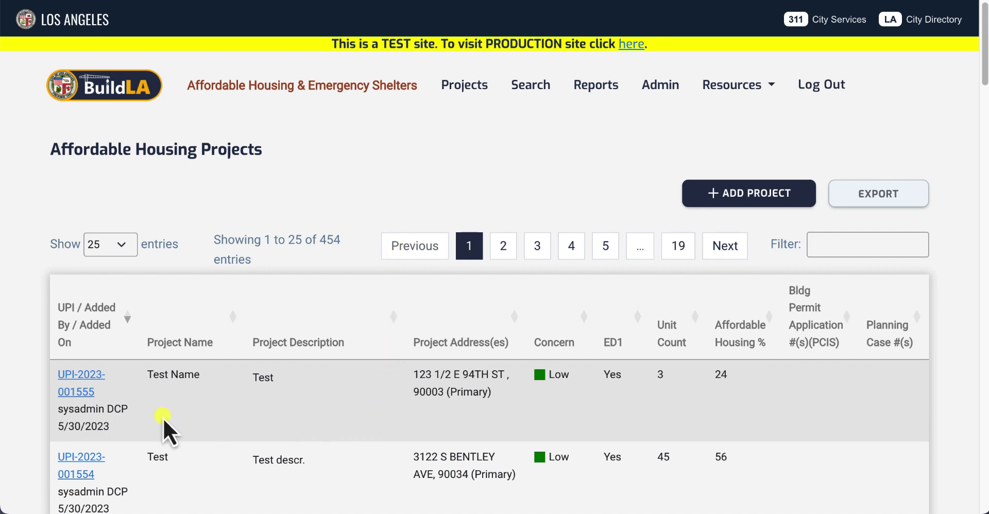
click(90, 385)
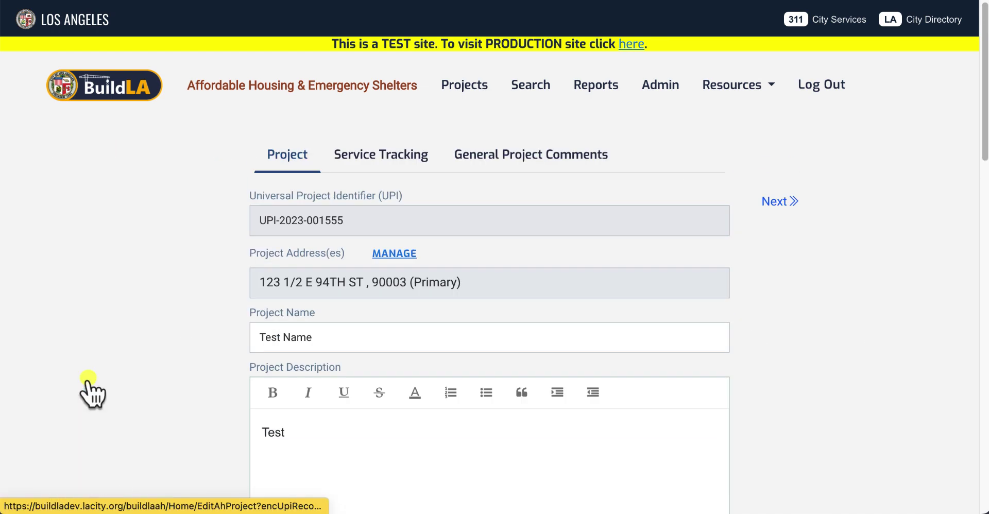
click(390, 254)
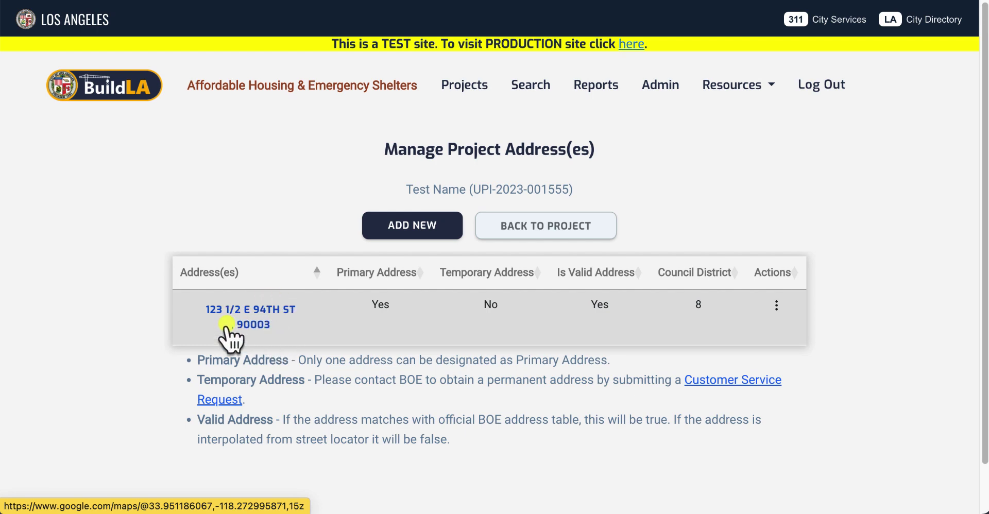
click(253, 313)
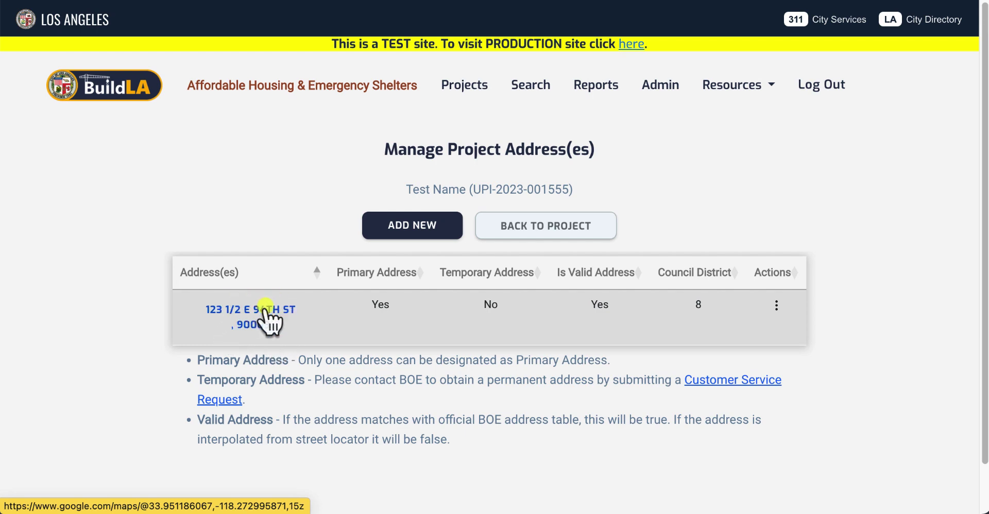
click(456, 86)
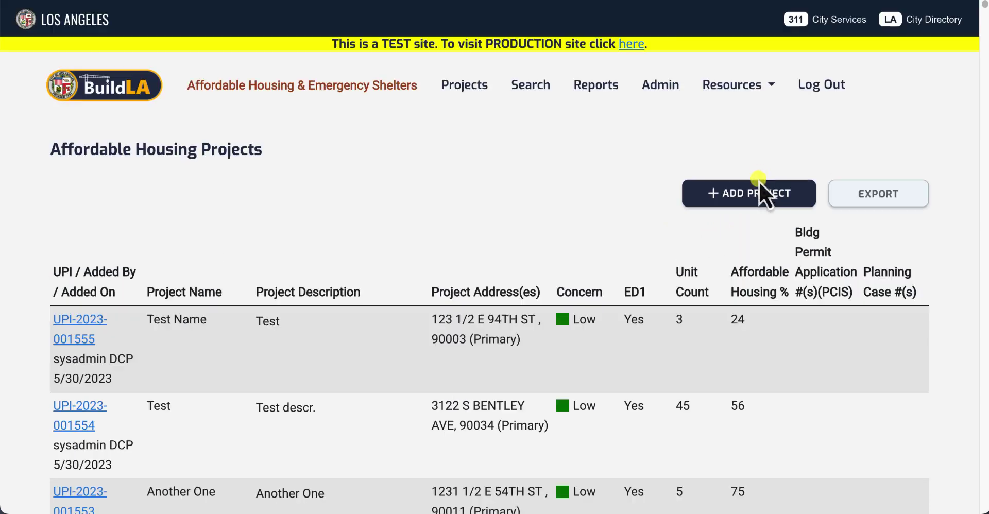
Step: Start a new project named Test Name with the description 'Test'
click(750, 194)
click(553, 208)
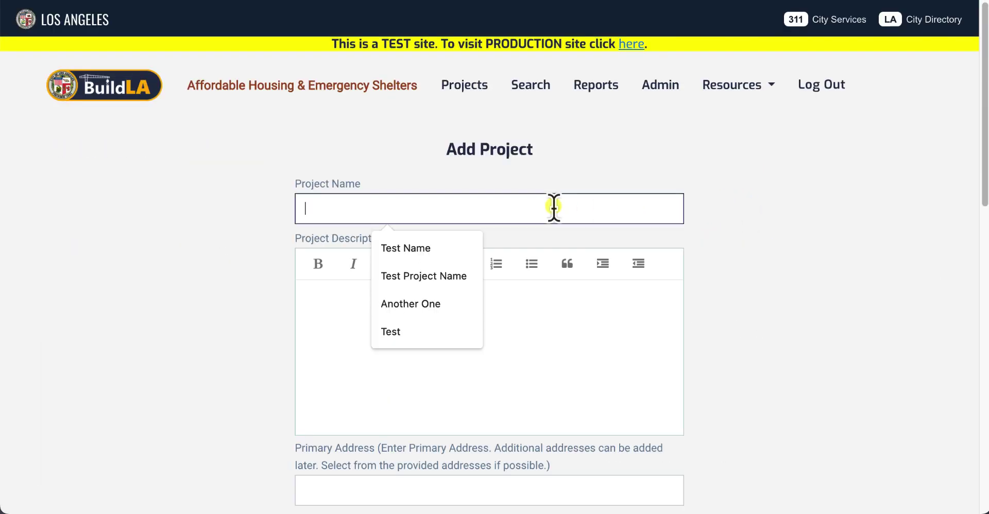
click(464, 248)
click(451, 319)
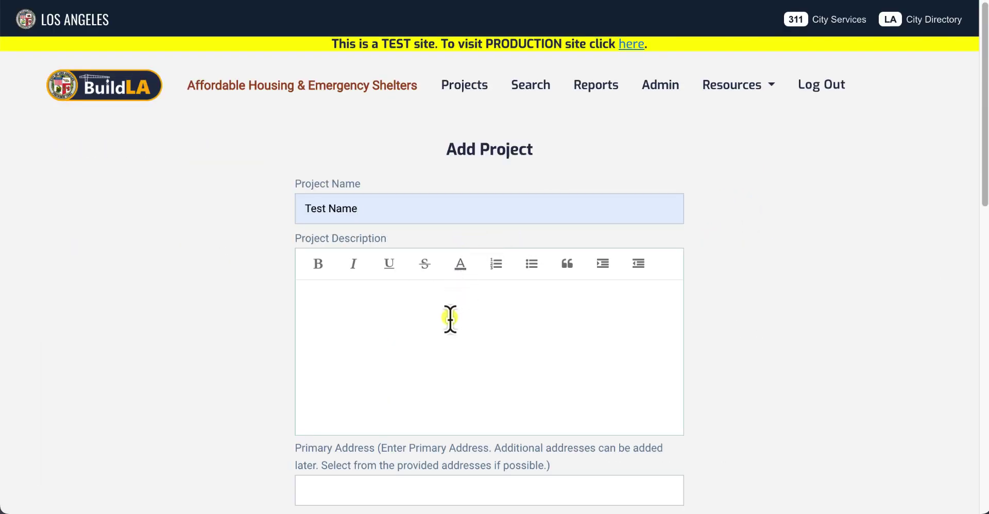
text(Test)
scroll(446, 325, down, 3)
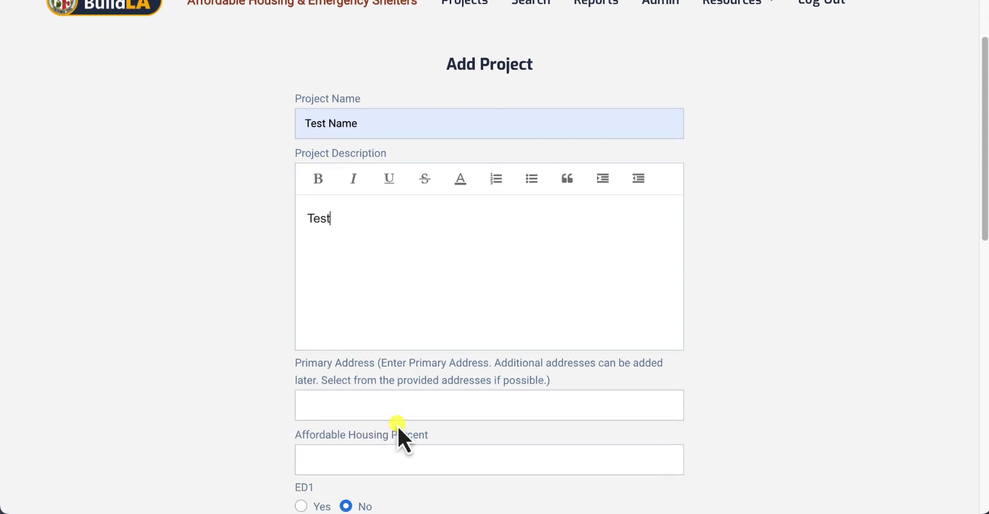
click(398, 398)
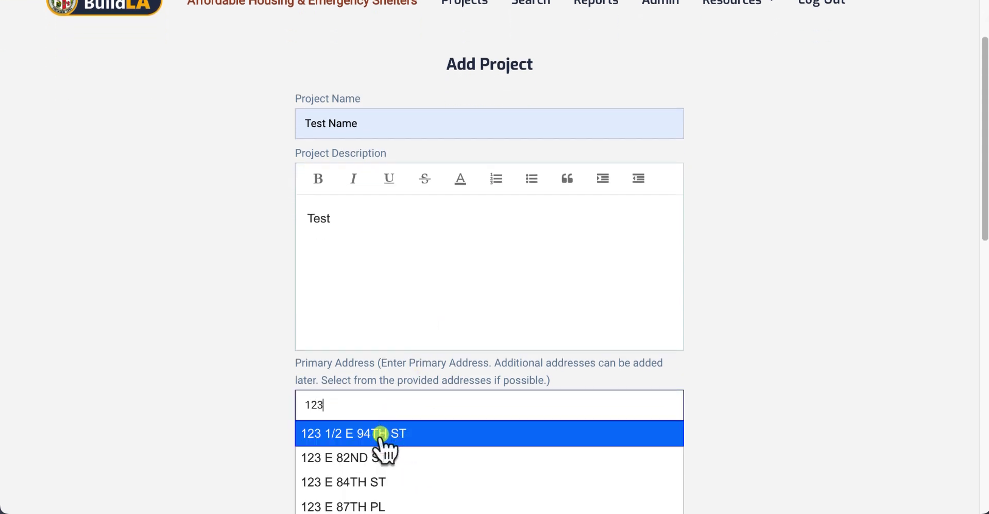
scroll(381, 479, down, 1)
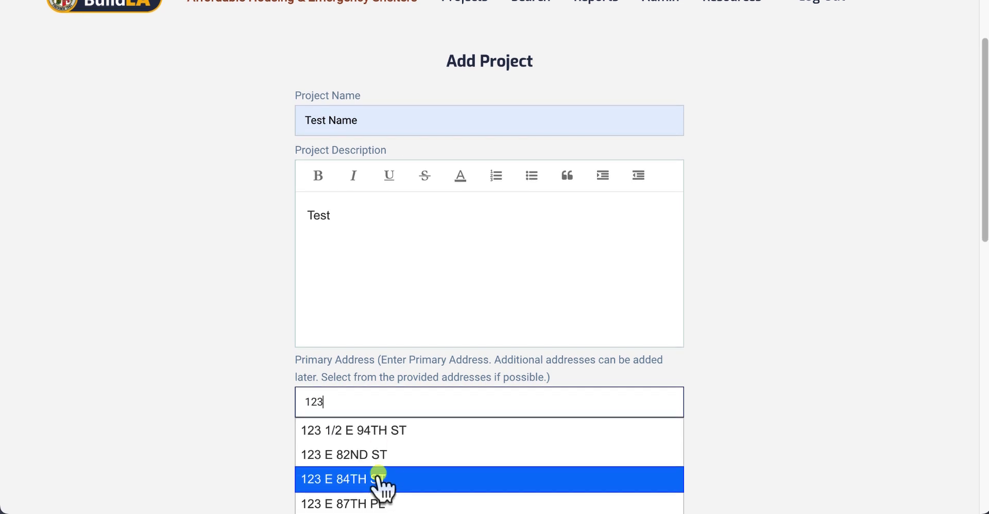
click(379, 430)
scroll(287, 438, down, 1)
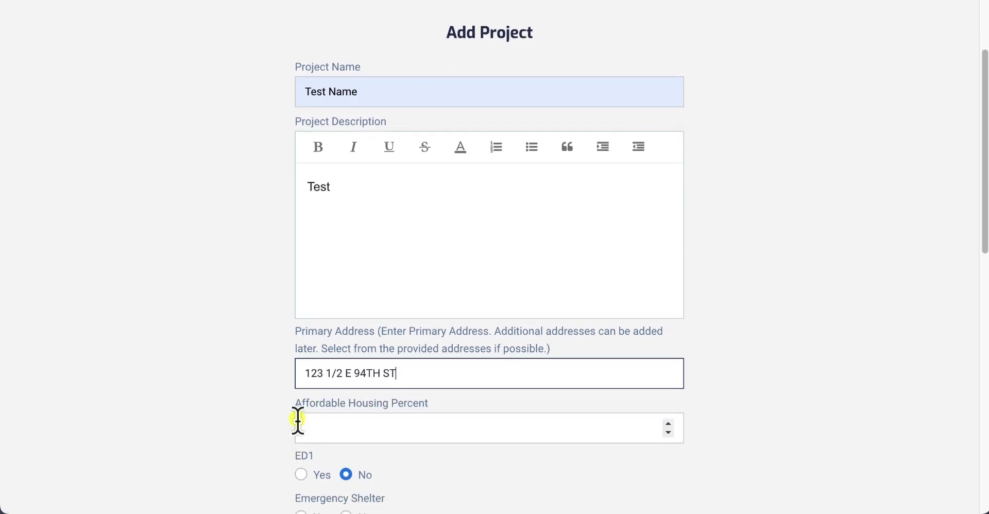
click(336, 415)
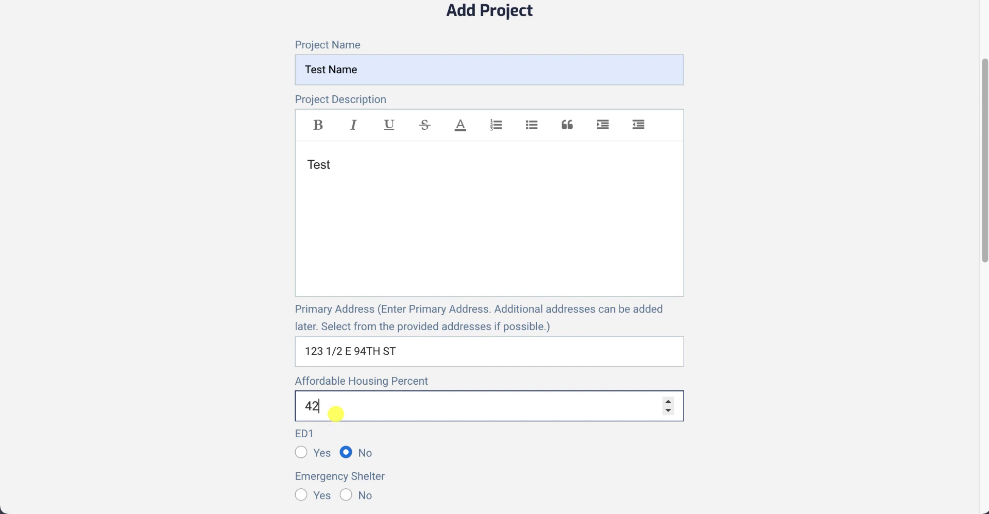
scroll(340, 402, down, 1)
click(349, 328)
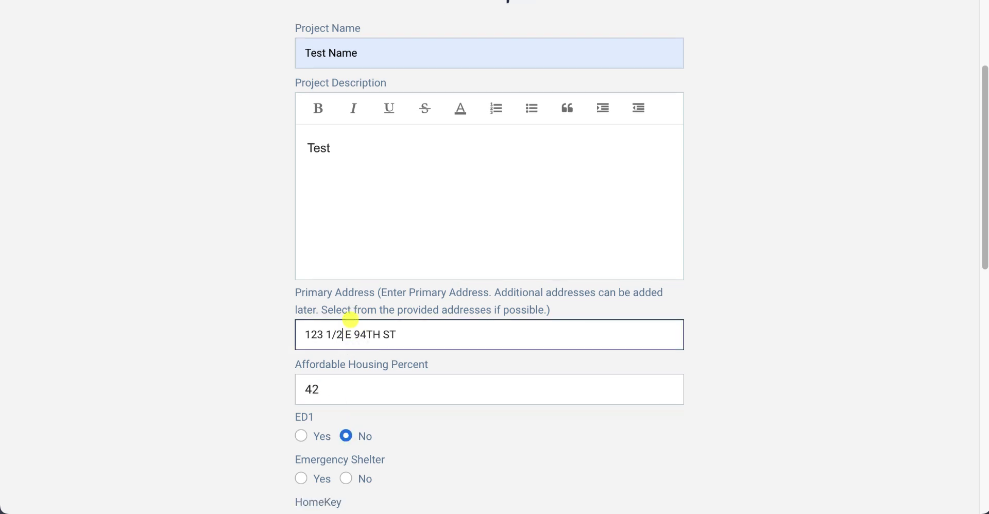
Step: Enter 5 units and council district 5, then submit the new project
scroll(316, 402, down, 4)
click(300, 403)
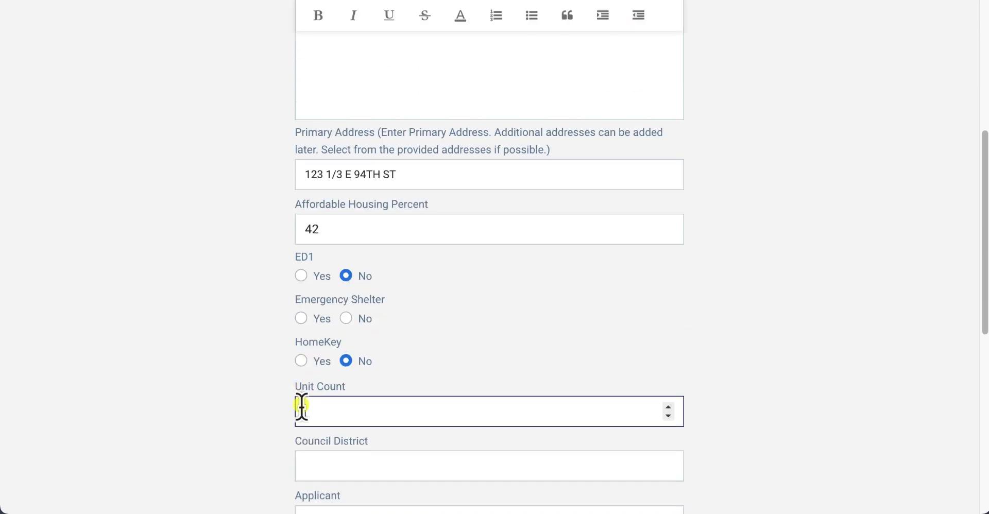
text(5)
click(308, 439)
text(5)
scroll(304, 440, down, 8)
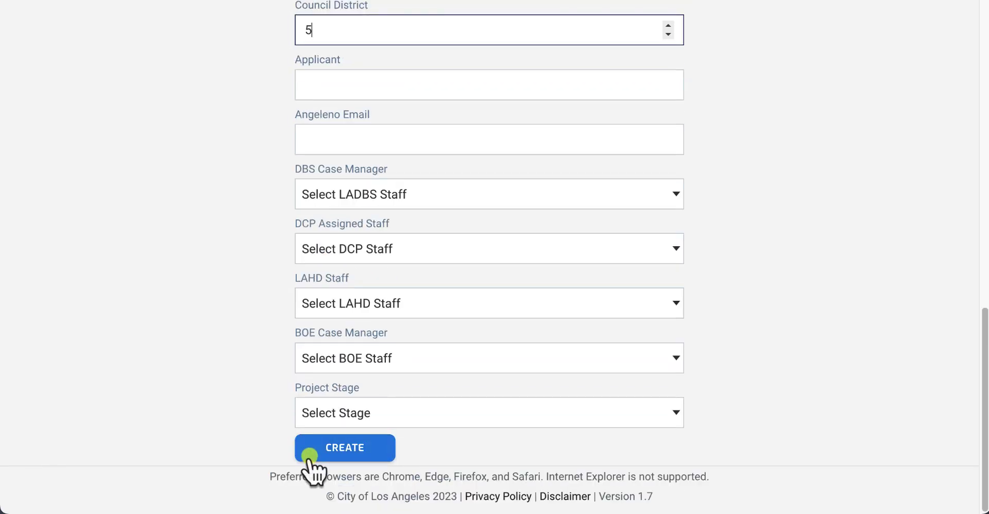
click(309, 459)
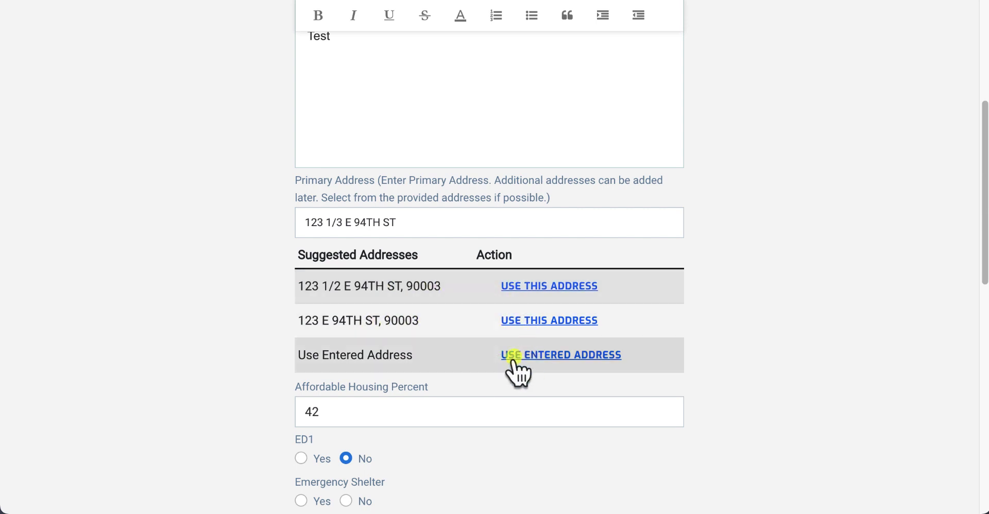
click(569, 318)
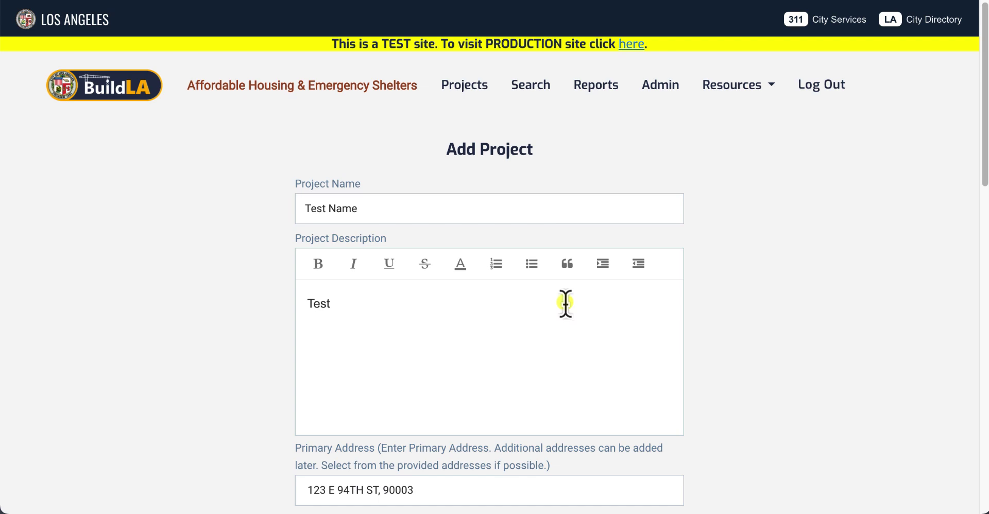
scroll(570, 137, down, 10)
scroll(570, 137, down, 7)
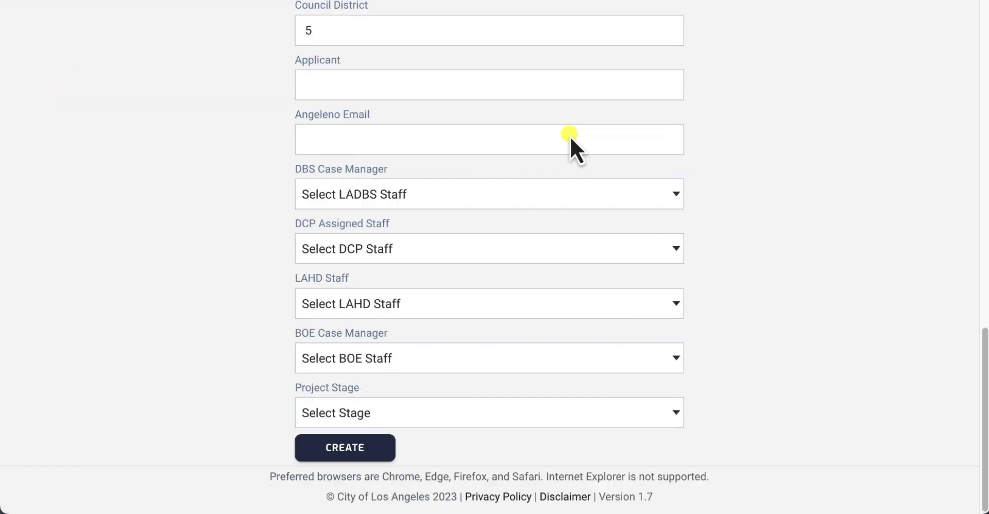
click(364, 455)
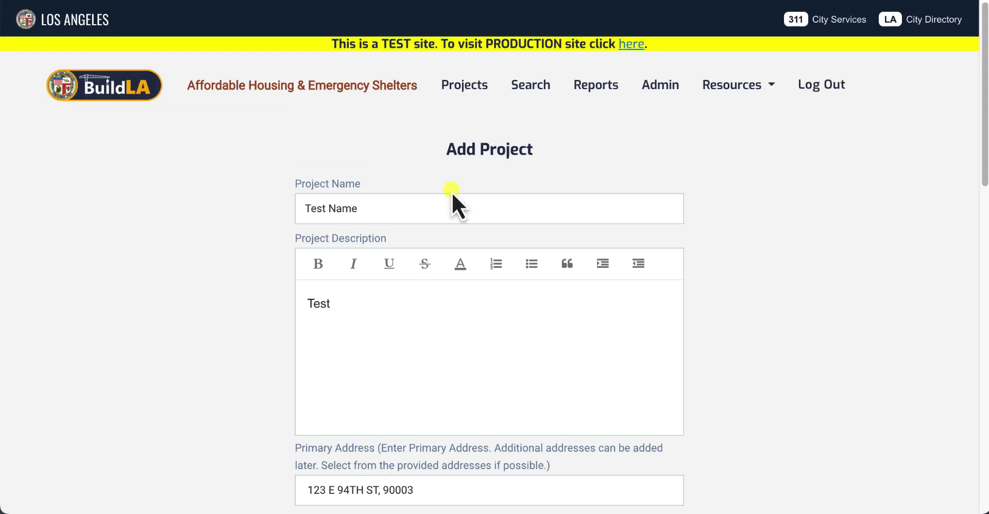
click(460, 85)
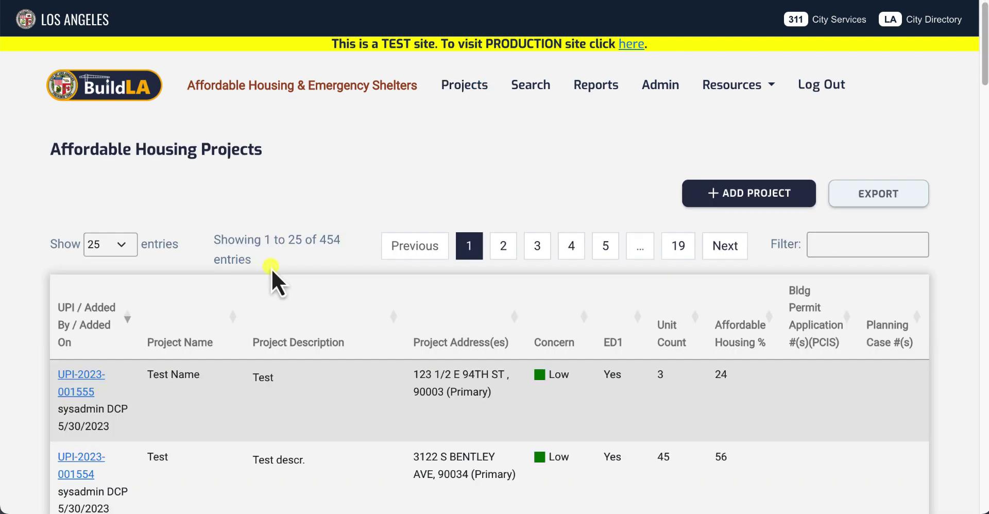
scroll(180, 430, down, 1)
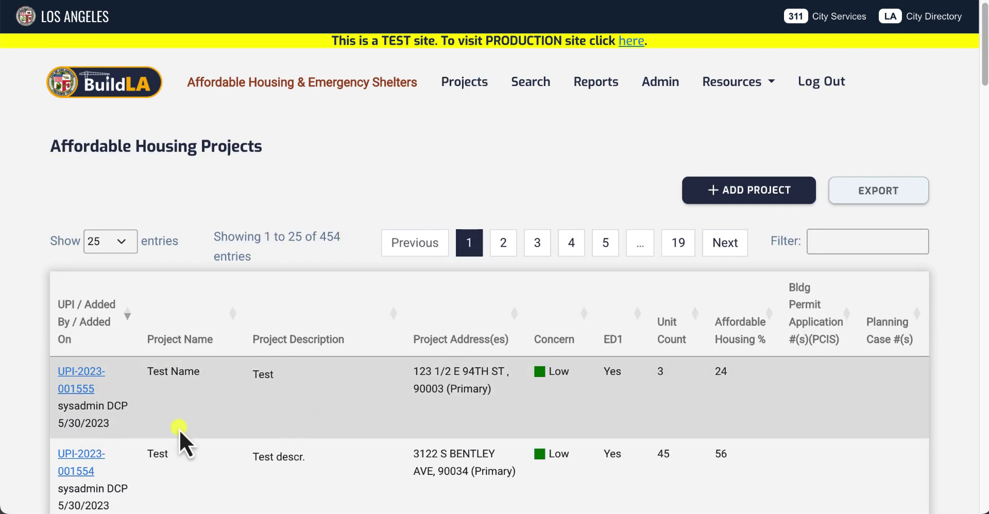
scroll(181, 451, down, 1)
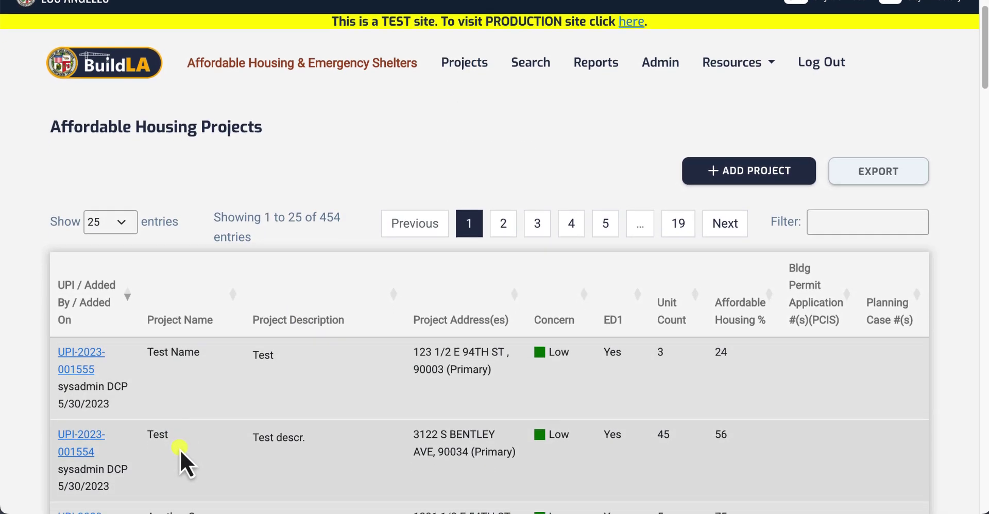
scroll(181, 450, down, 3)
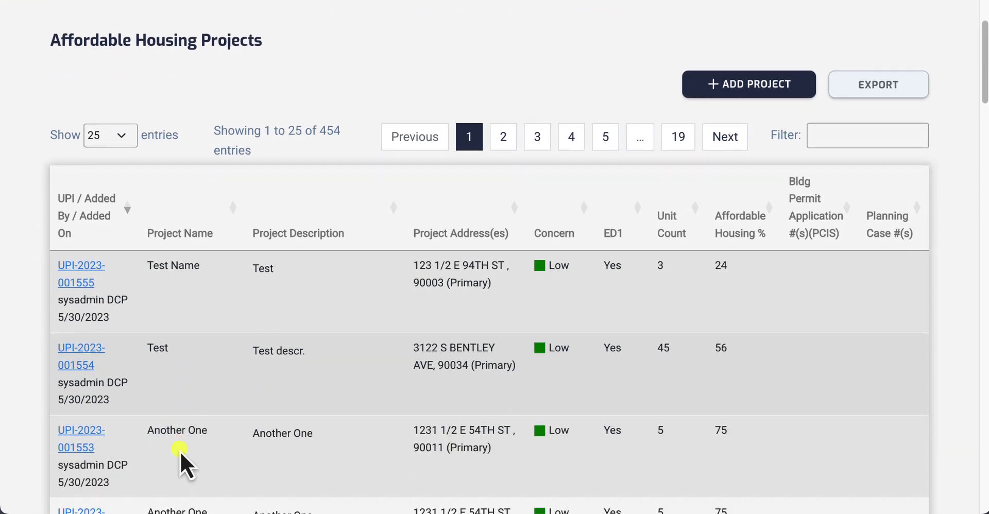
scroll(180, 452, down, 3)
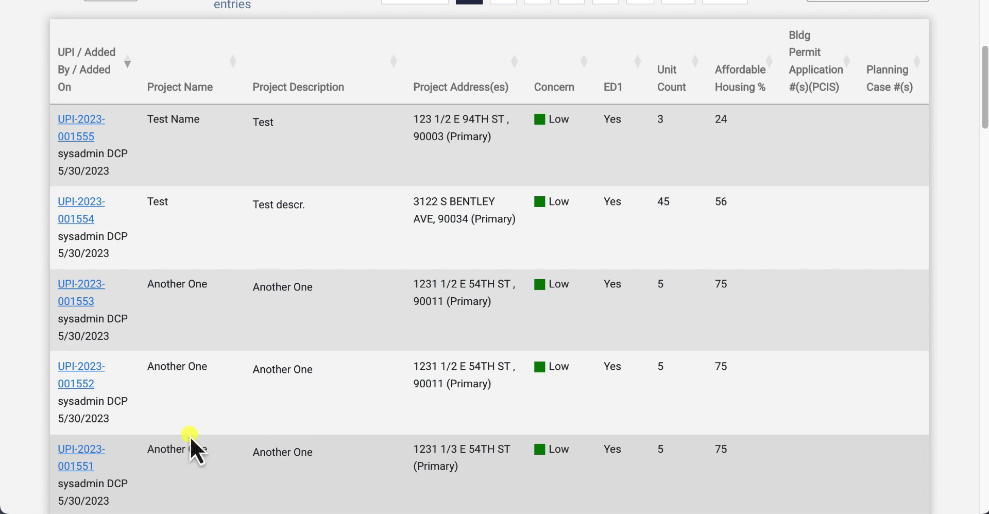
scroll(141, 392, down, 4)
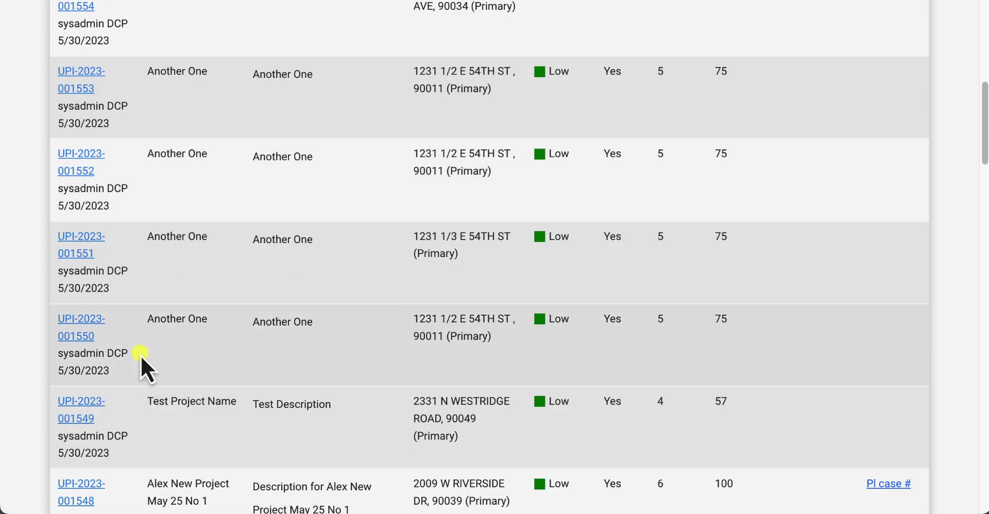
click(85, 238)
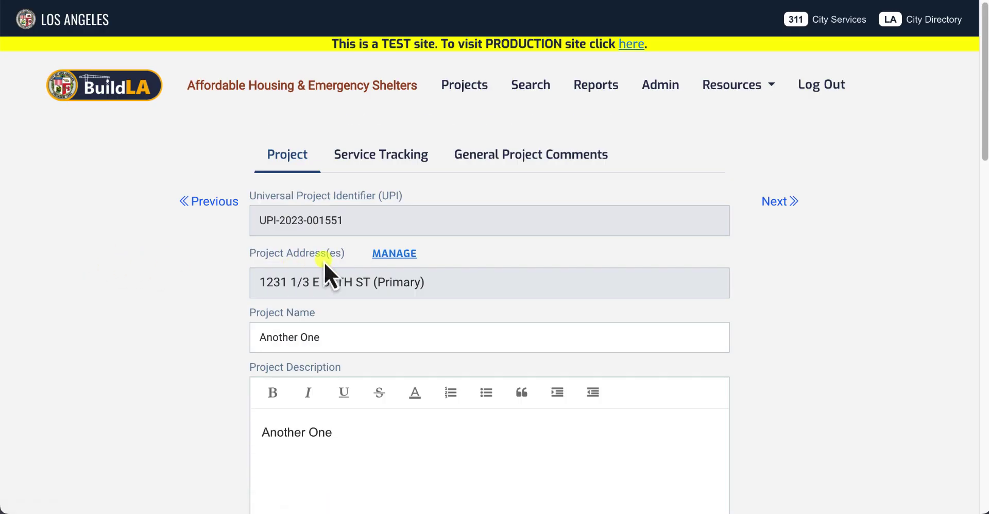
click(380, 260)
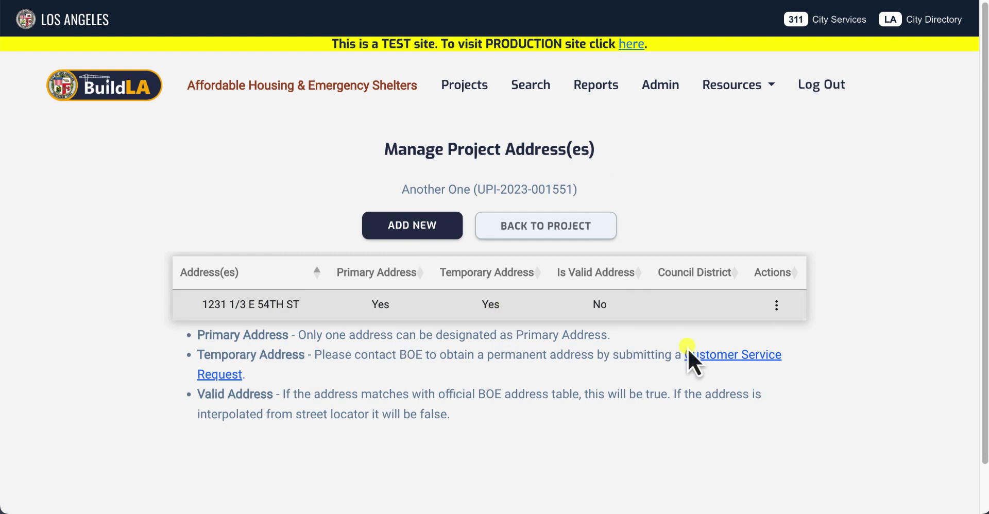
click(776, 308)
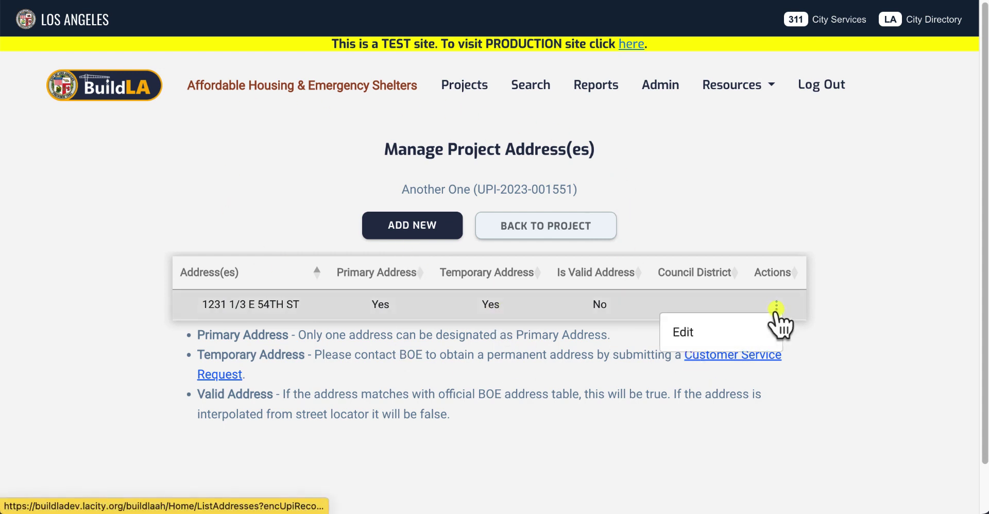
click(685, 333)
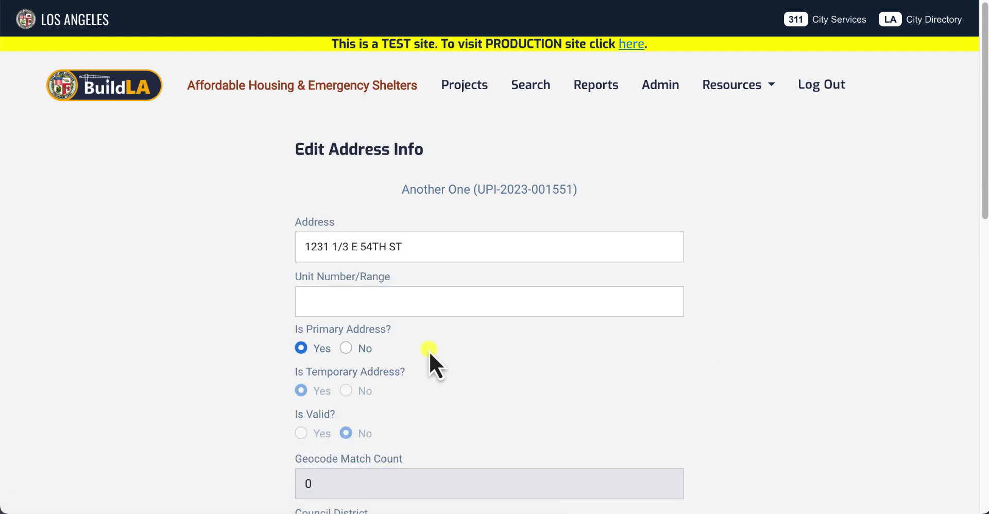
scroll(345, 292, down, 1)
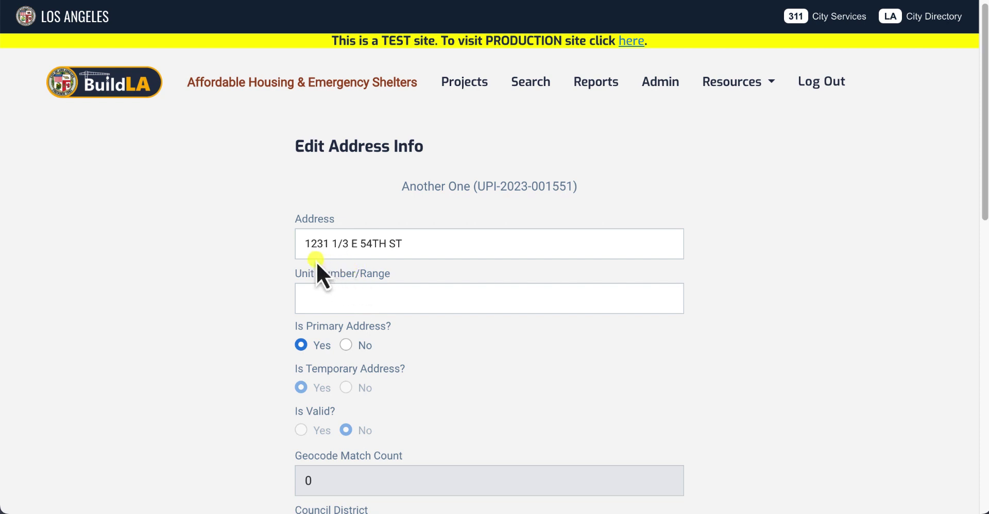
click(358, 295)
click(236, 288)
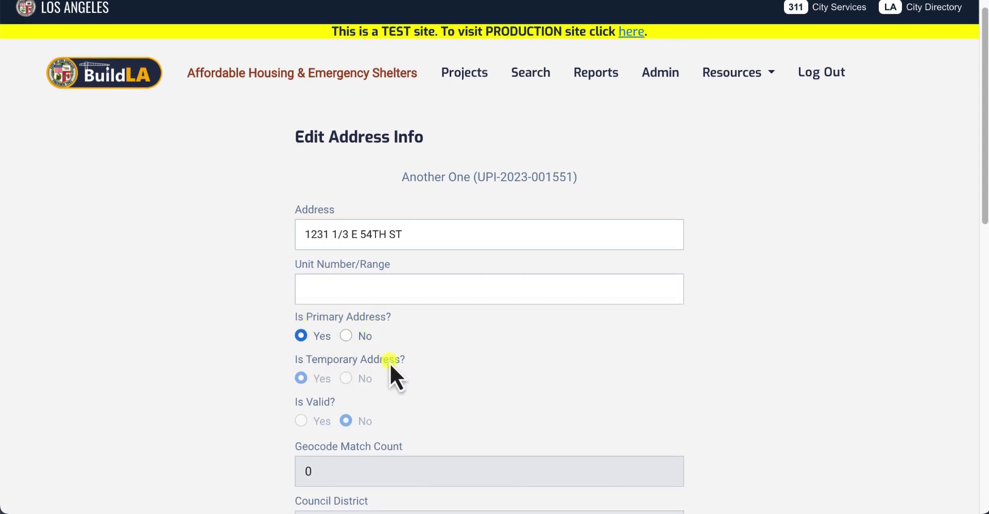
scroll(312, 350, down, 5)
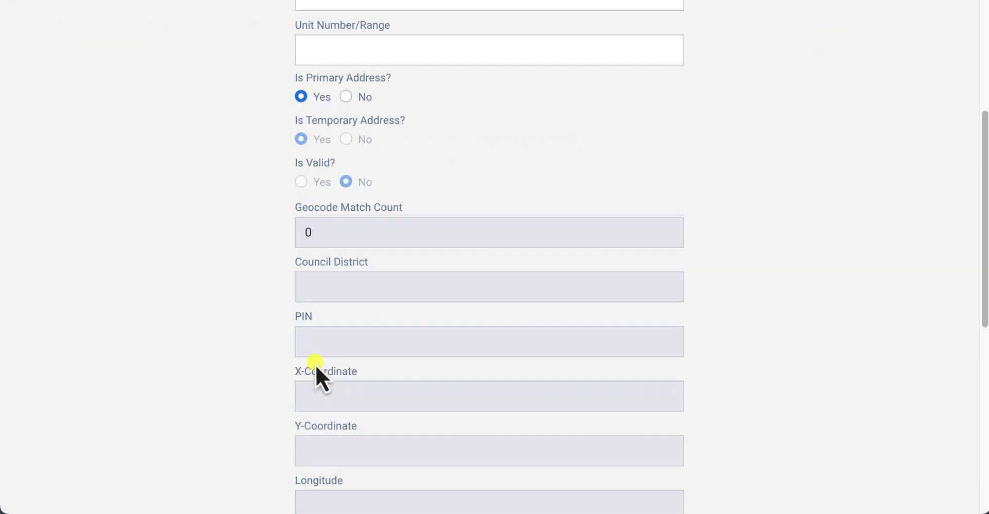
scroll(317, 368, down, 8)
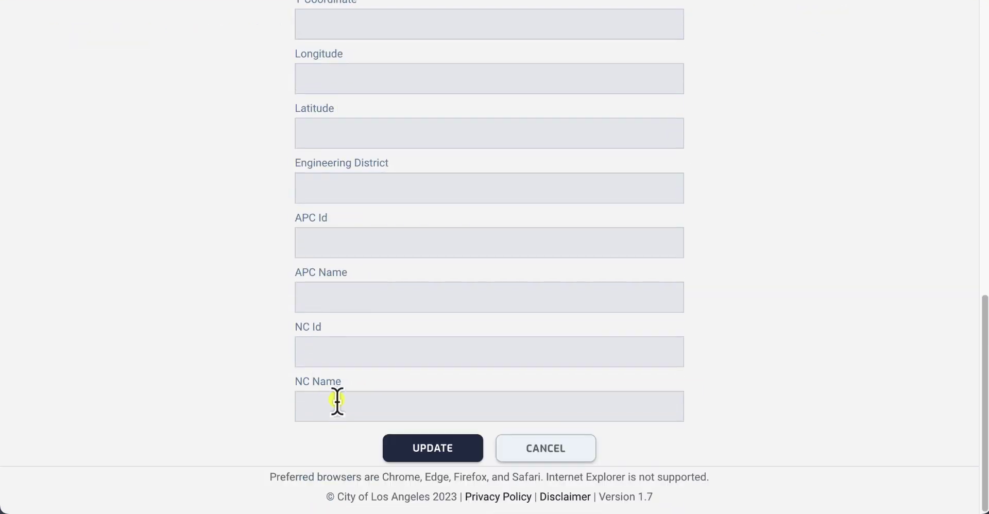
click(393, 453)
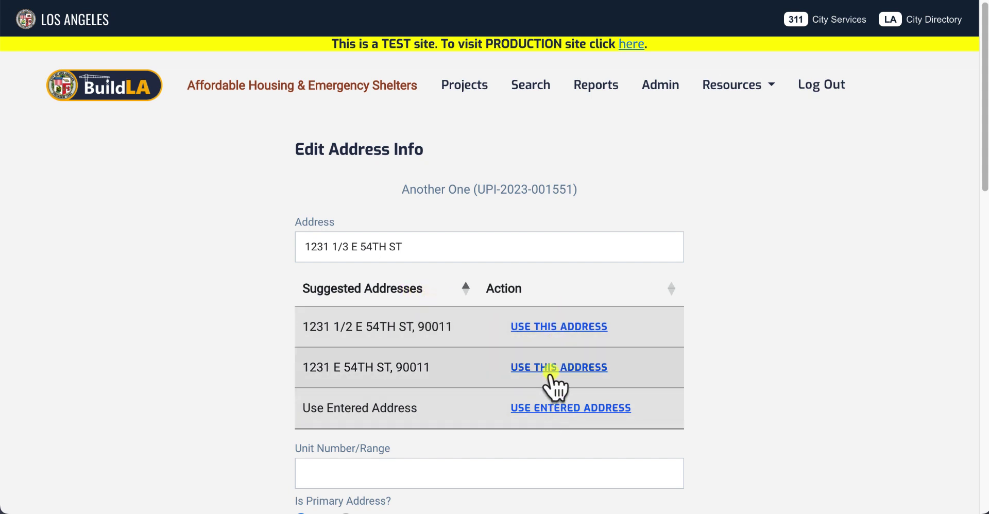
click(551, 326)
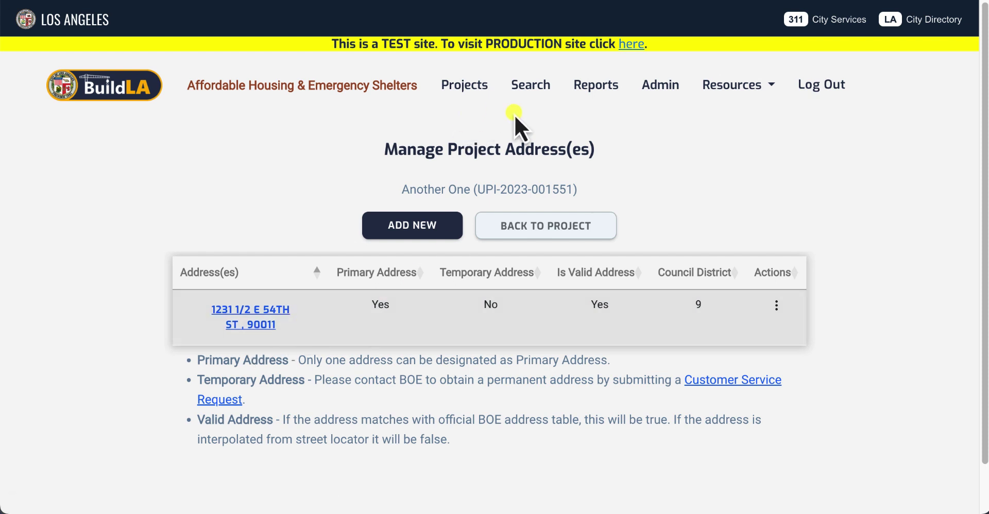
Step: Open Admin's Geocode Addresses page and review the 31 addresses missing latitude and longitude
click(657, 88)
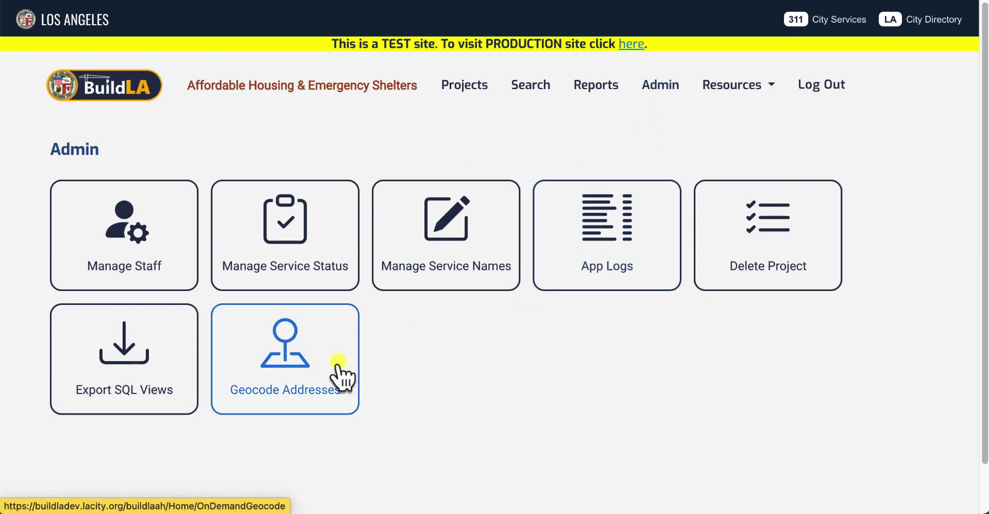
click(307, 405)
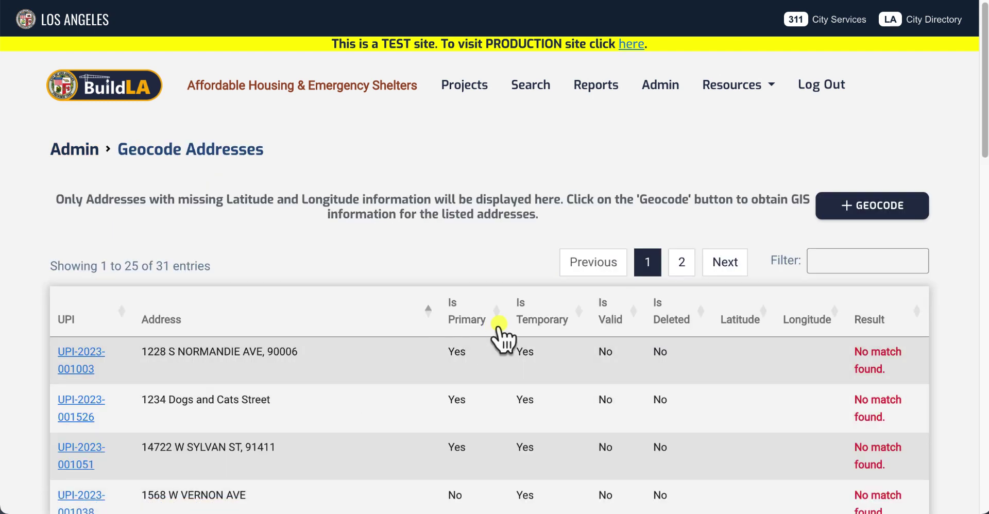
scroll(821, 316, down, 10)
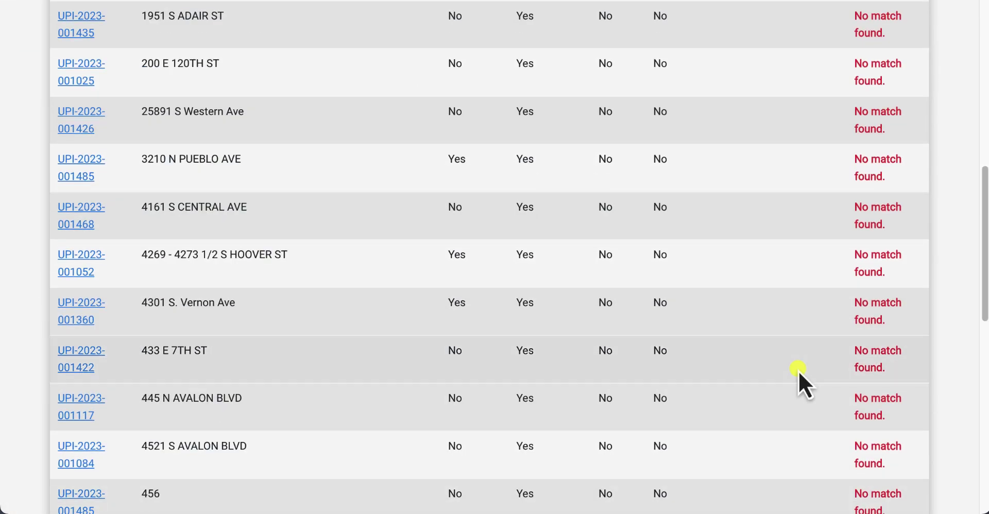
scroll(799, 371, up, 10)
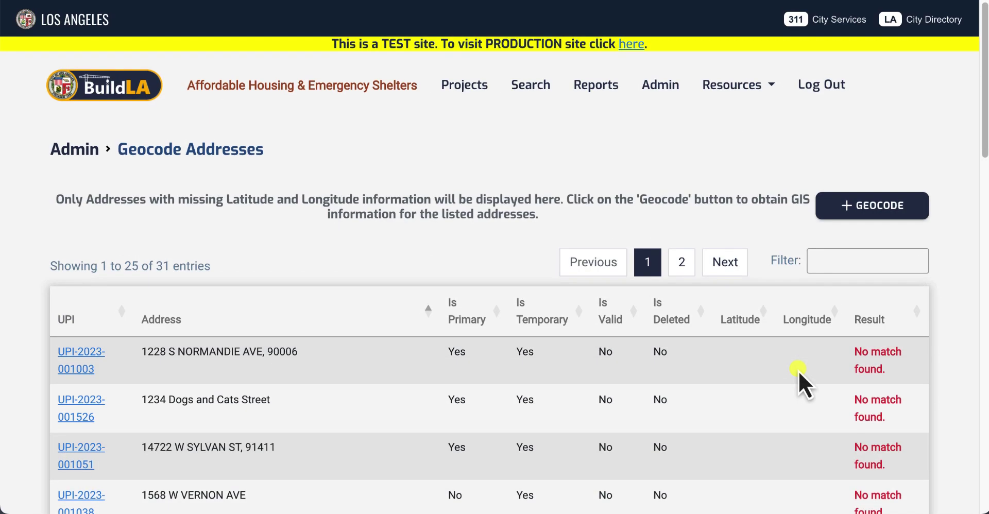
scroll(798, 372, down, 1)
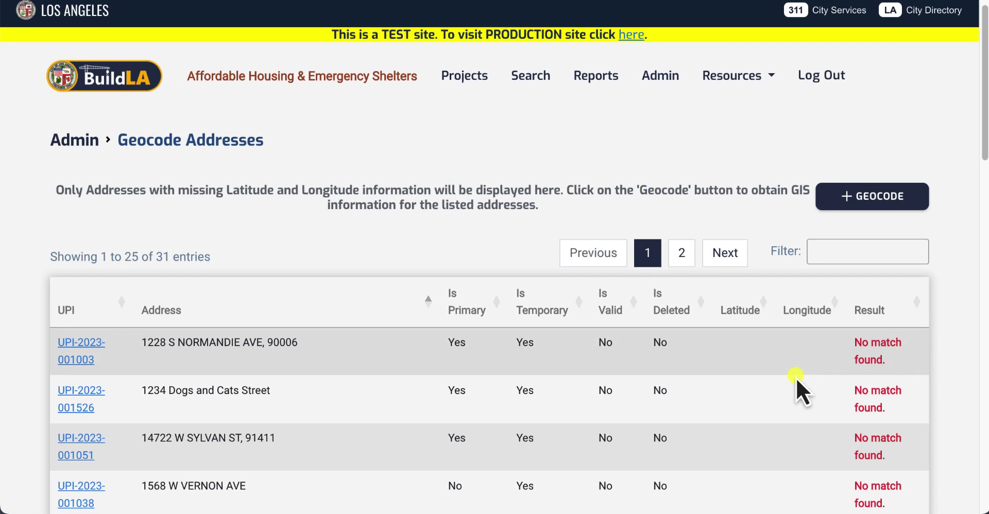
scroll(796, 378, down, 1)
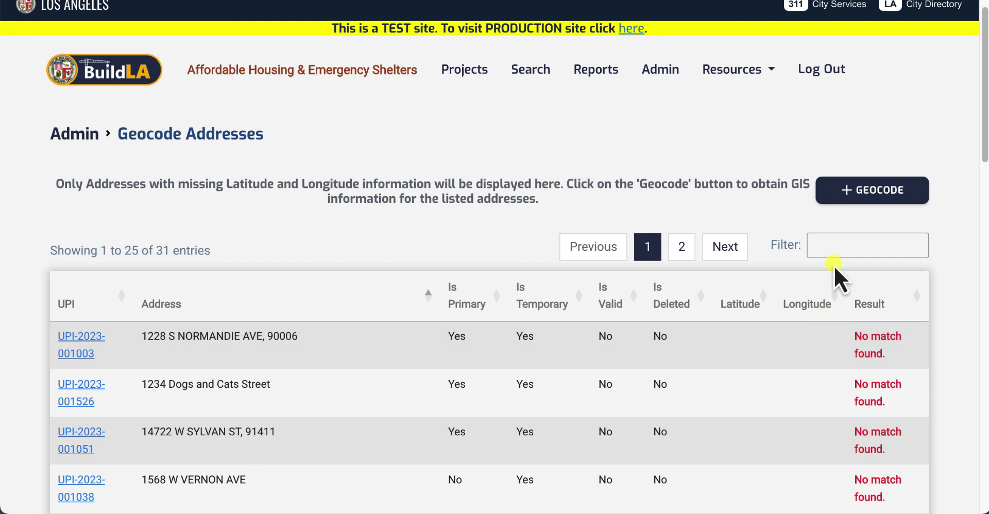
scroll(818, 296, down, 1)
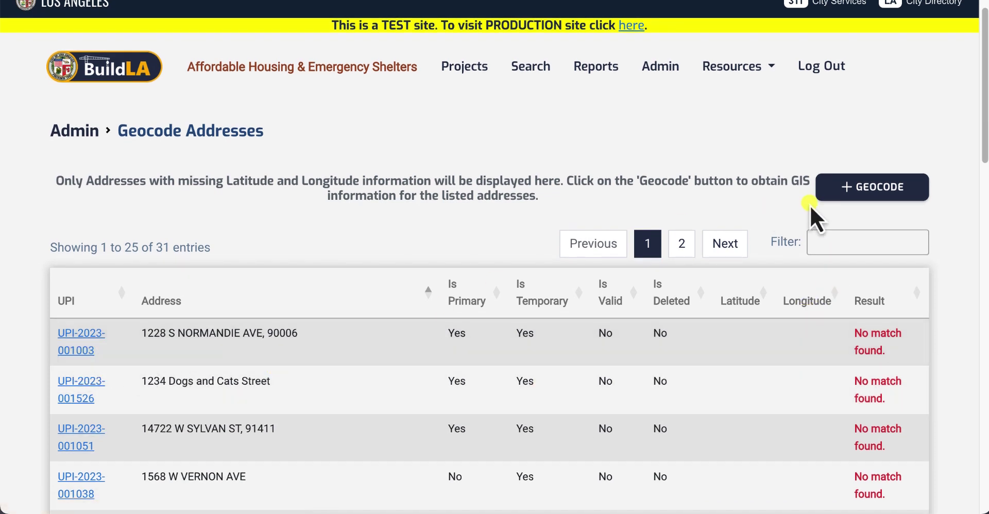
Step: Run GEOCODE on all listed addresses and review the Multiple Match and No match results
click(859, 191)
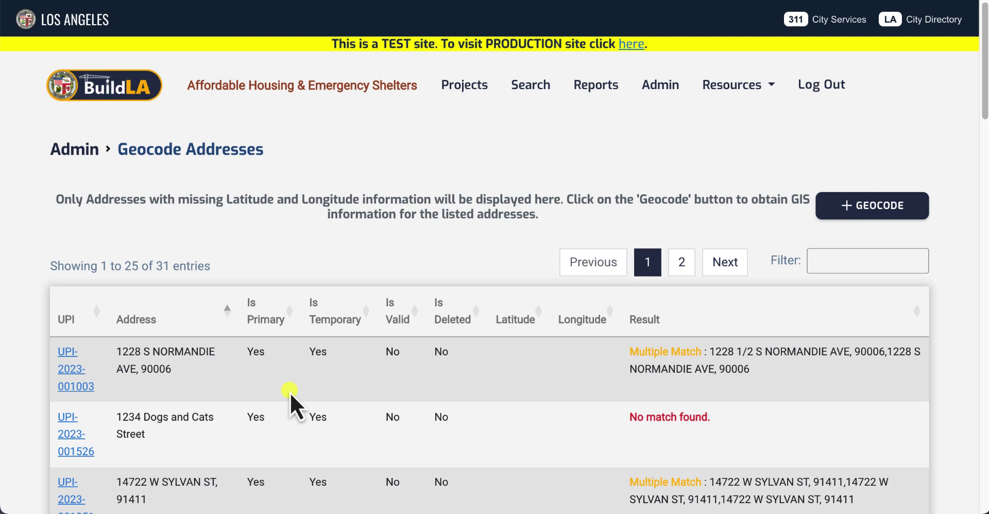
scroll(289, 393, down, 1)
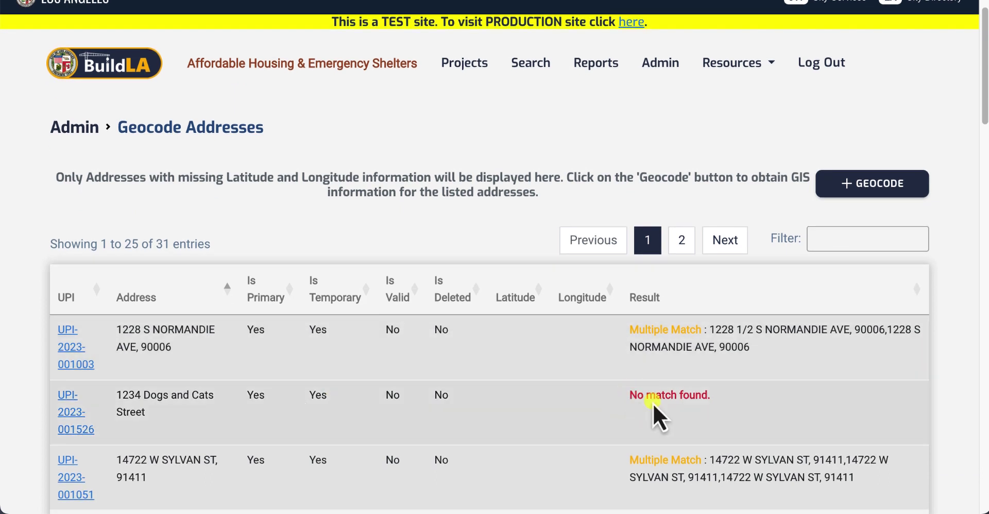
scroll(653, 396, down, 1)
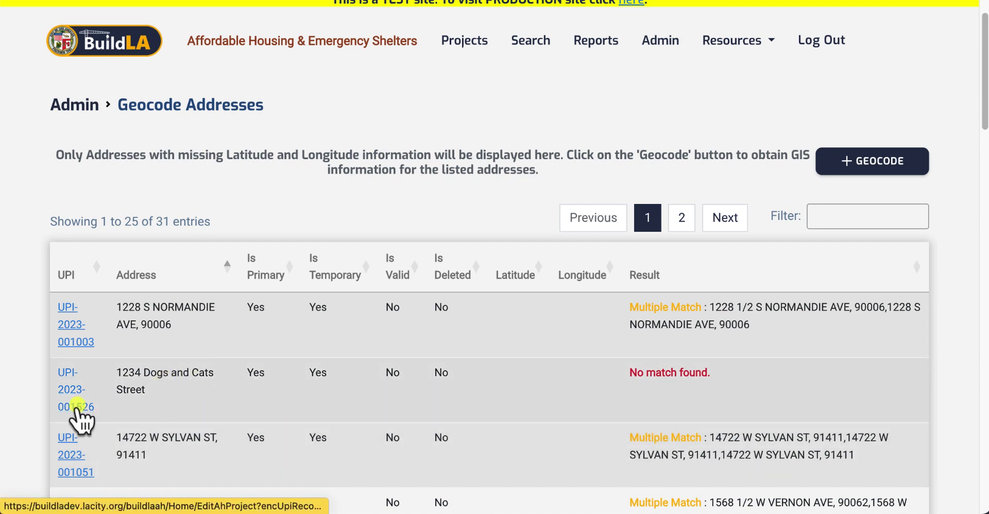
scroll(79, 412, down, 10)
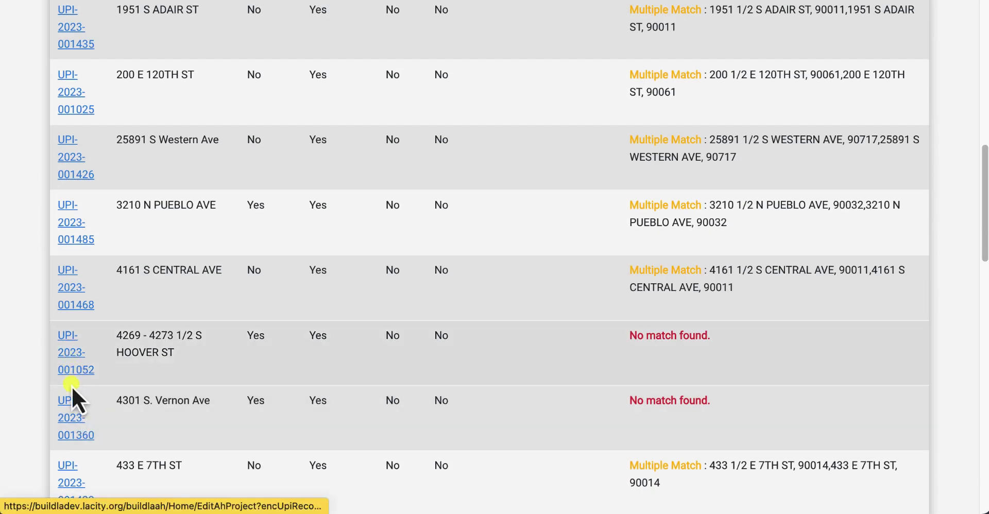
click(73, 369)
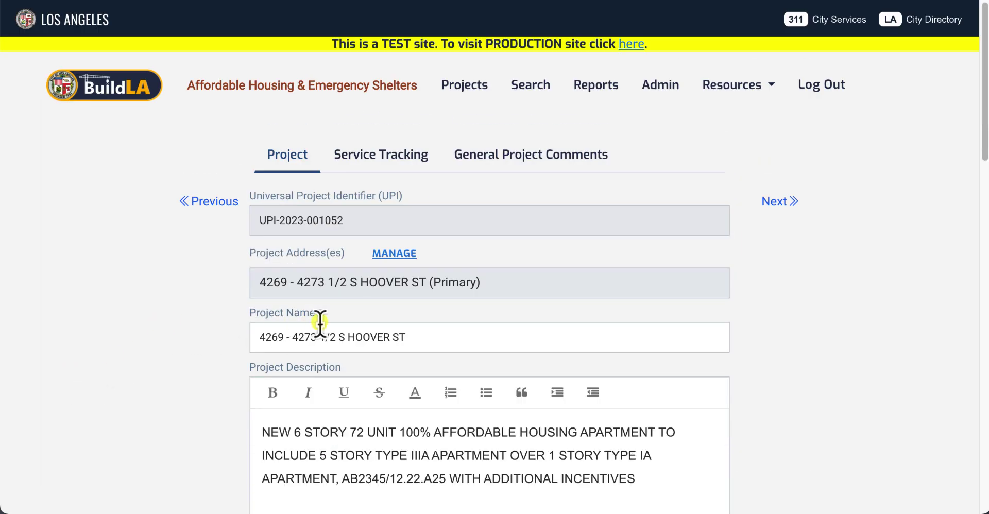
click(383, 255)
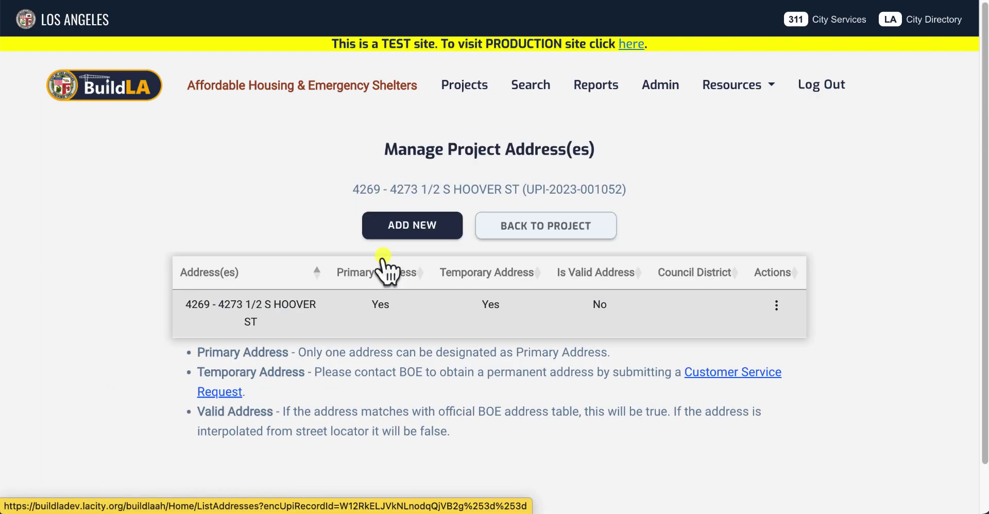
click(776, 306)
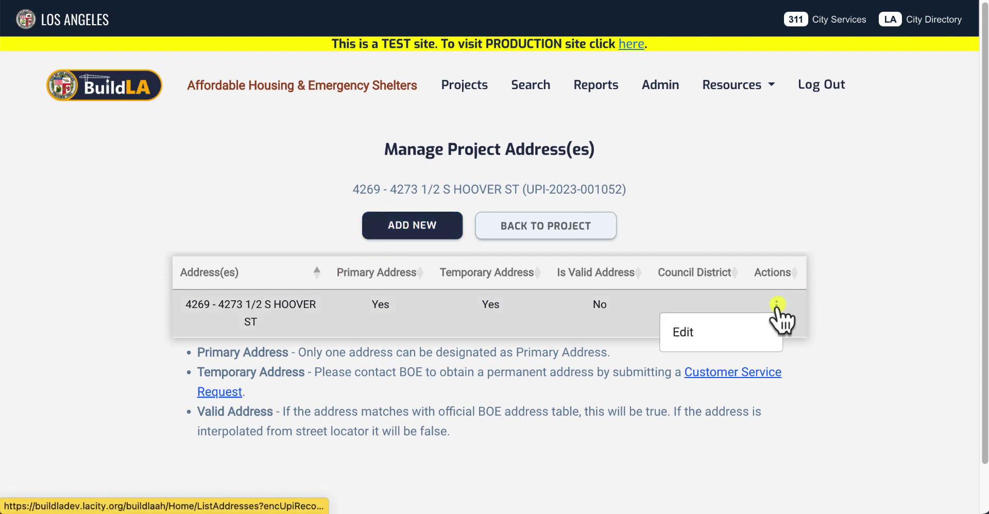
click(679, 341)
drag(364, 247, 330, 248)
key(BackSpace)
scroll(303, 299, down, 15)
click(433, 447)
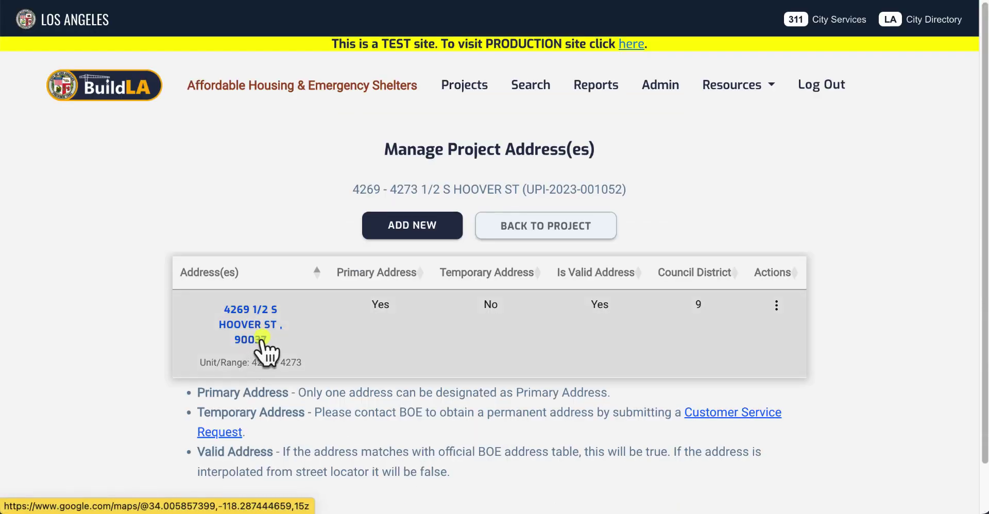
click(656, 85)
click(299, 366)
click(73, 338)
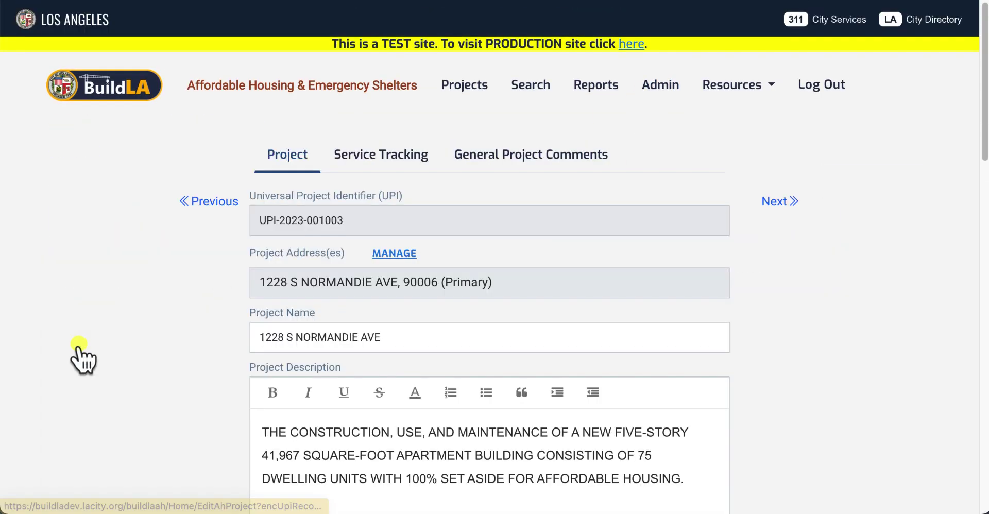
click(415, 256)
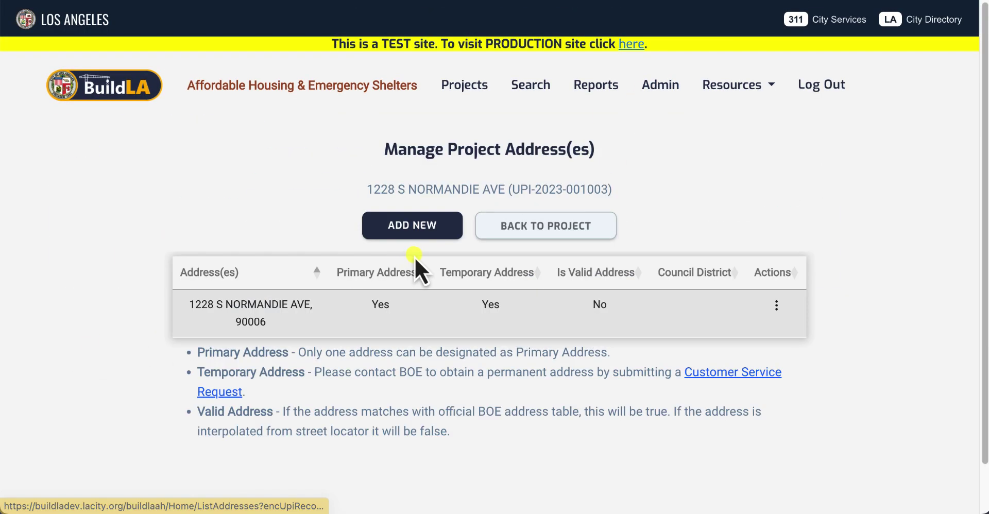
click(774, 304)
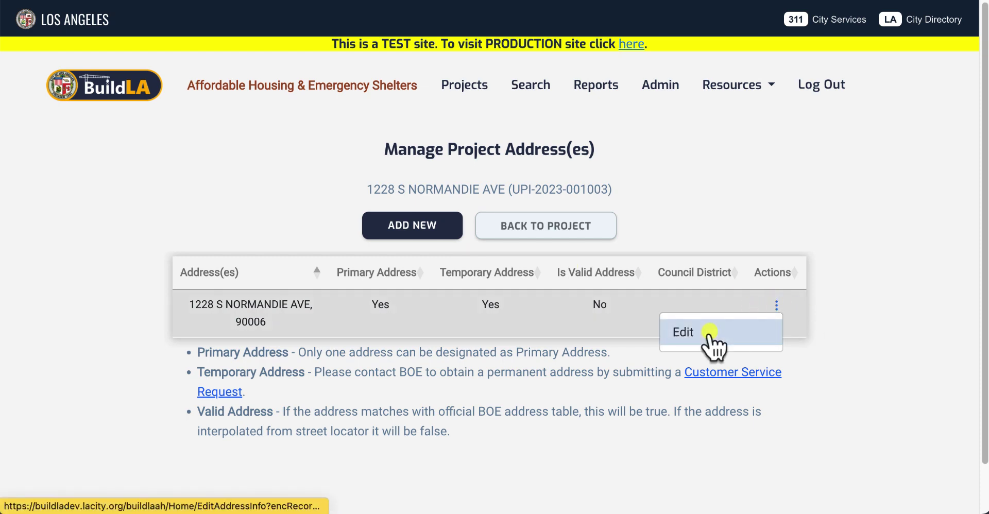
click(708, 333)
scroll(531, 360, down, 10)
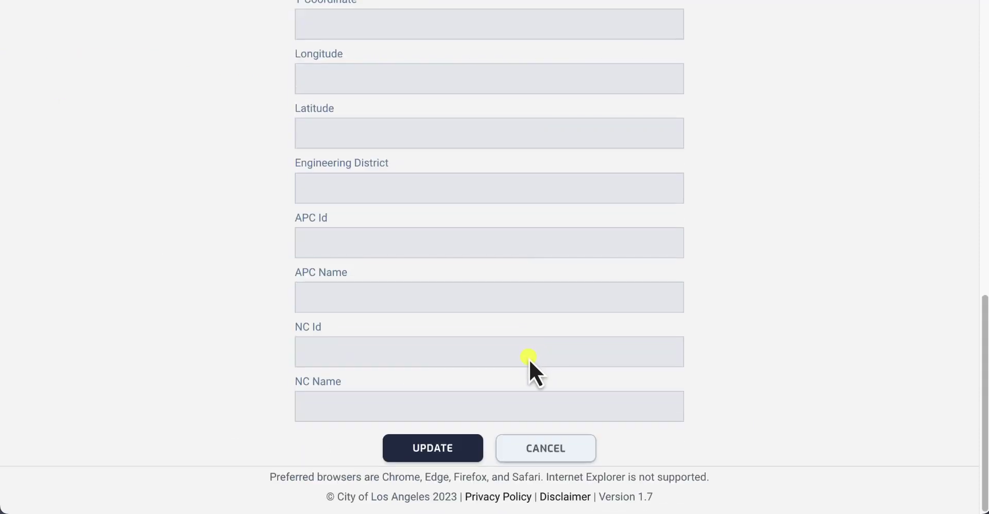
click(440, 460)
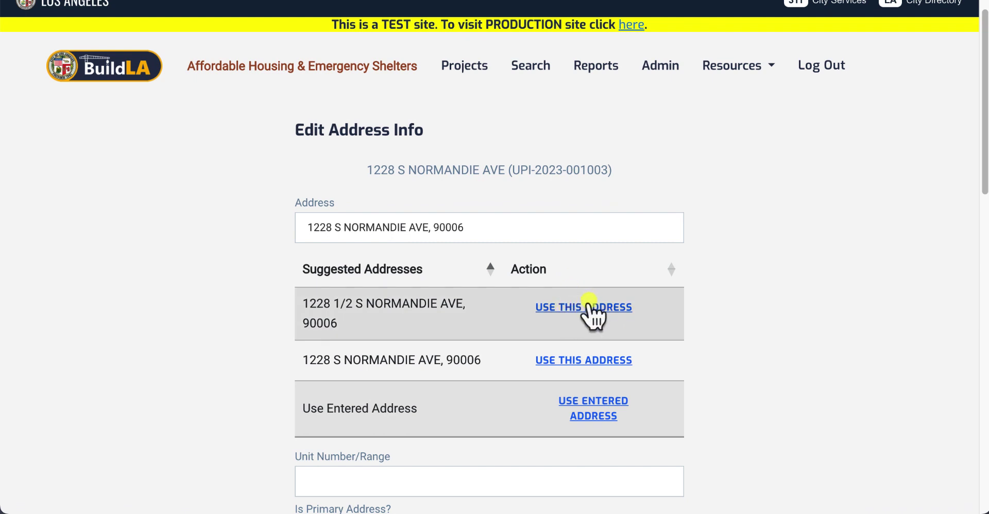
scroll(593, 374, up, 1)
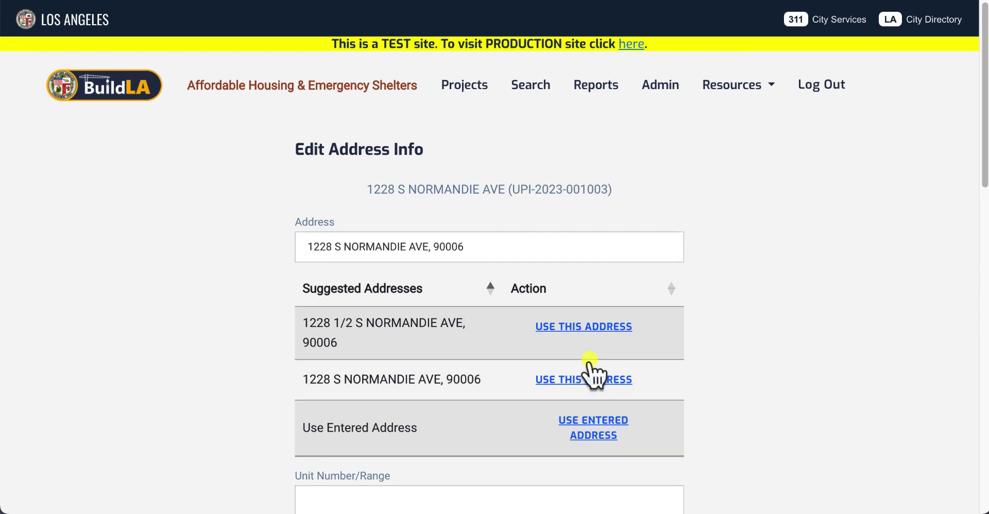
click(589, 326)
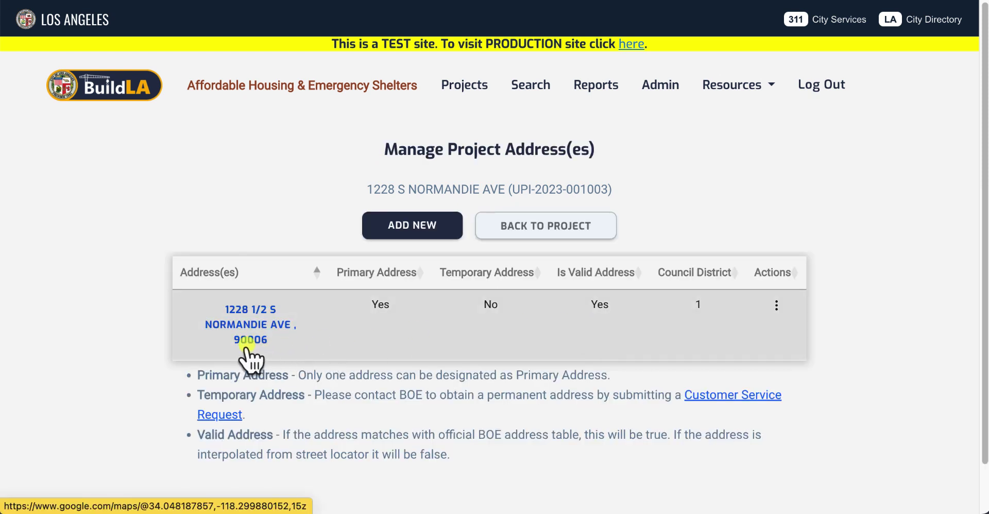
click(649, 95)
click(340, 389)
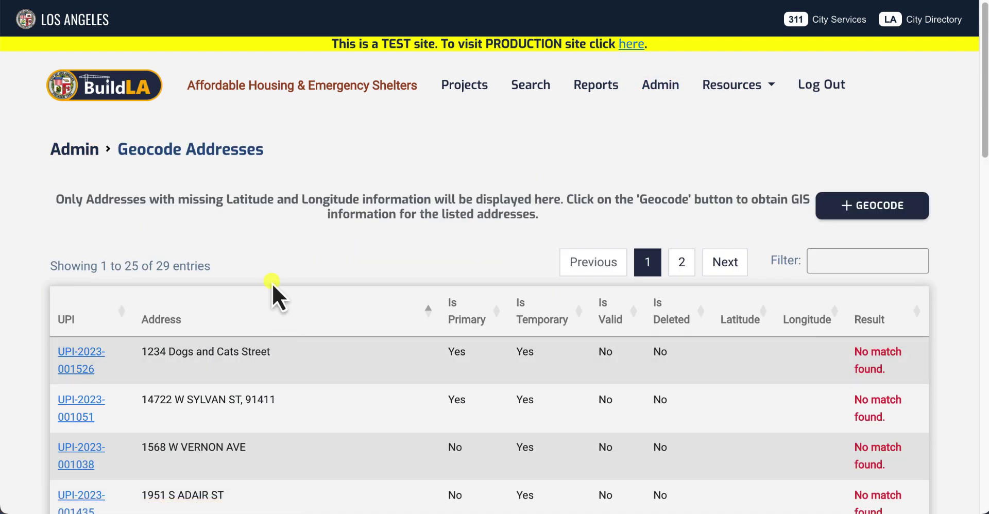